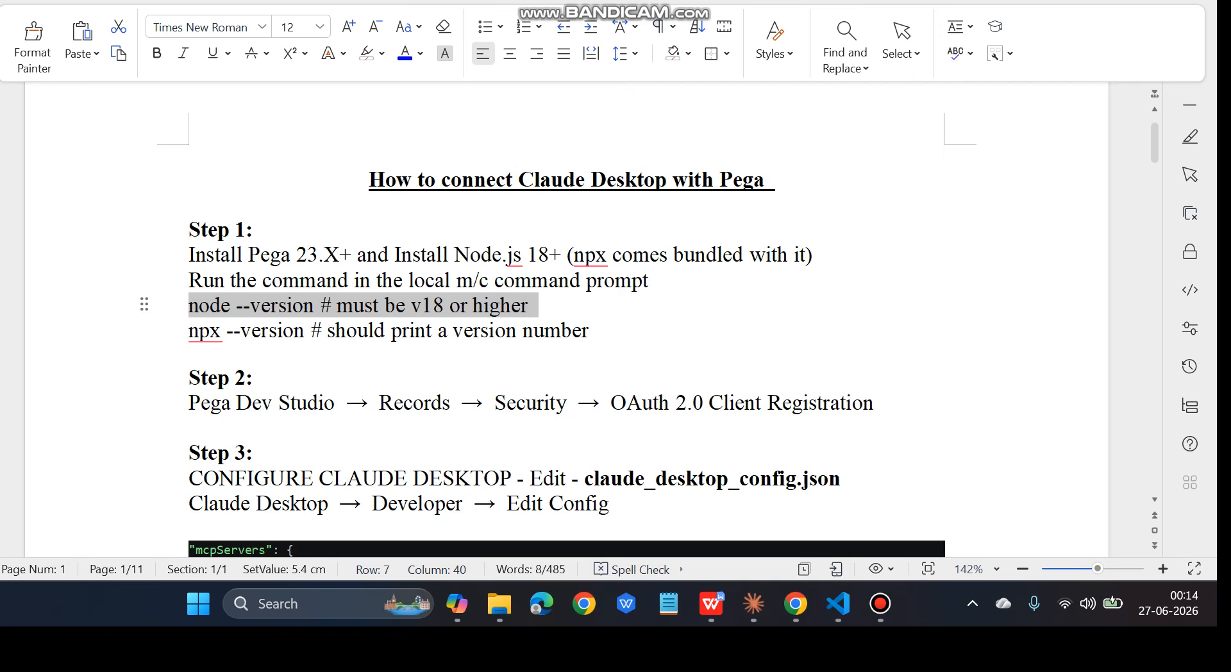
# Highlight the guide's Node.js 18+ requirement and the node --version and npx --version commands
pyautogui.moveTo(454, 255); pyautogui.dragTo(561, 255)
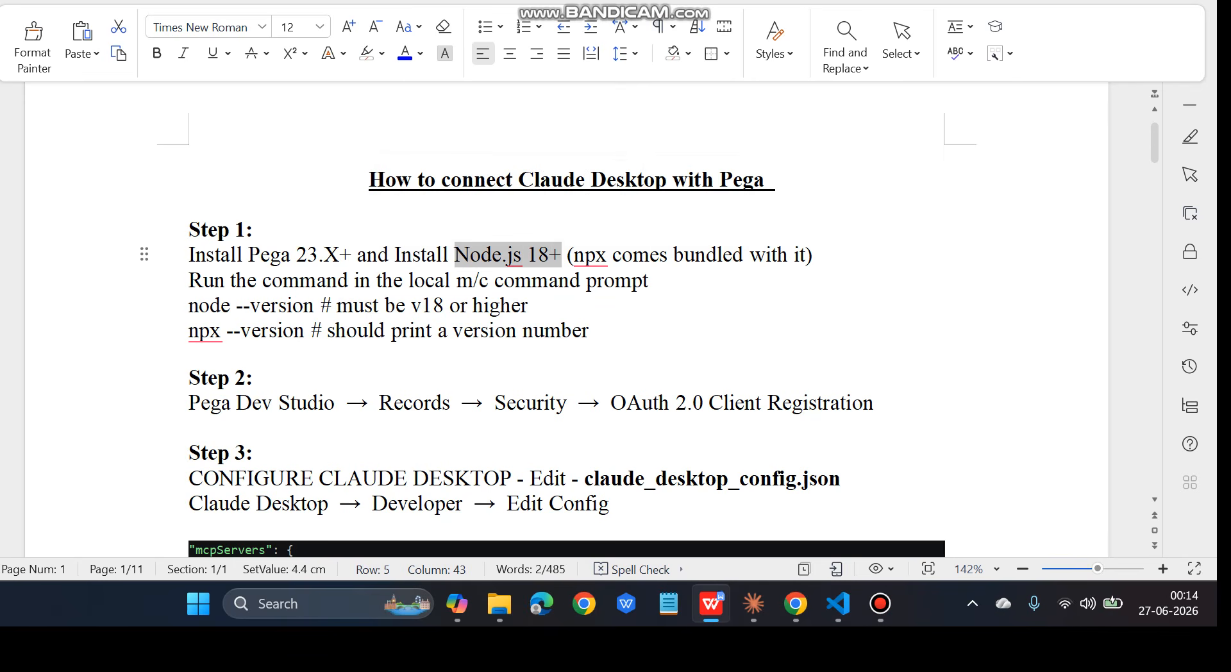
pyautogui.moveTo(189, 305); pyautogui.dragTo(513, 305)
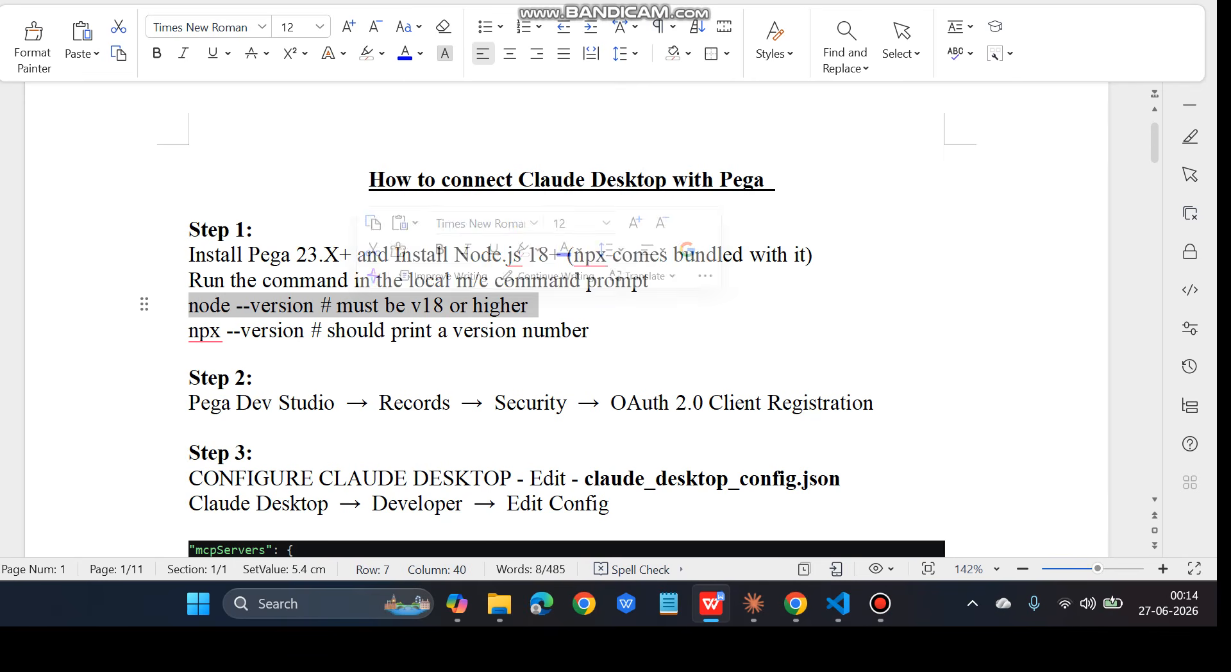
pyautogui.moveTo(189, 330); pyautogui.dragTo(572, 330)
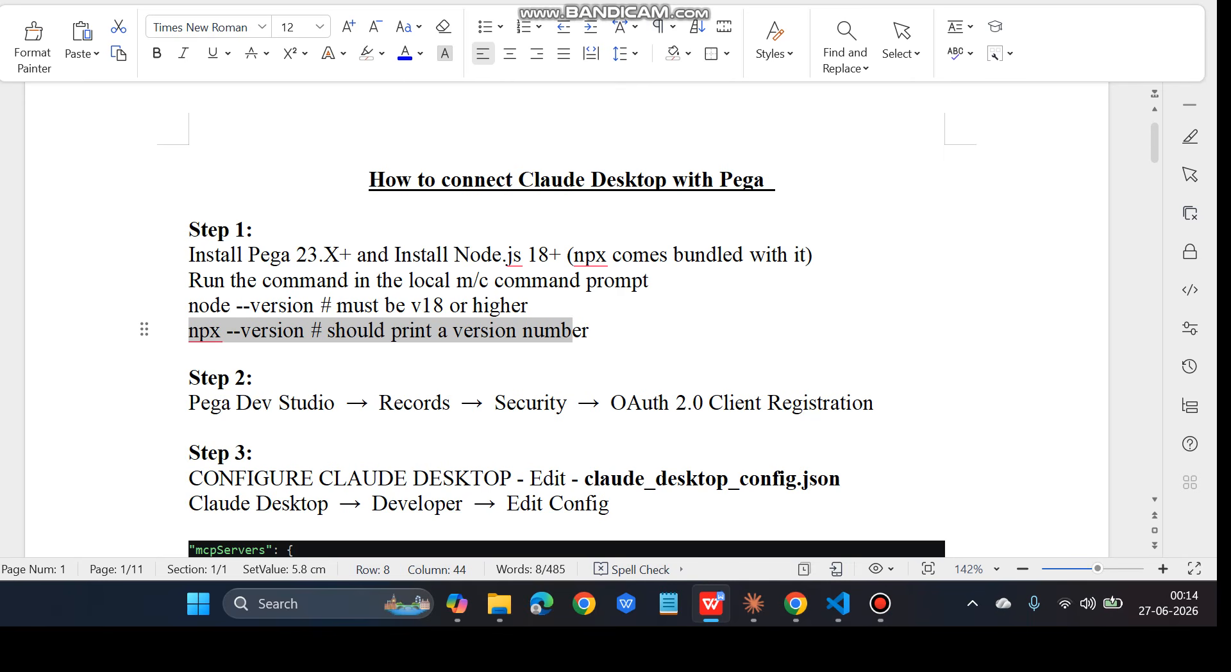
# In Pega Infinity Studio, show the list of OAuth 2.0 Client Registration instances
pyautogui.moveTo(796, 603)
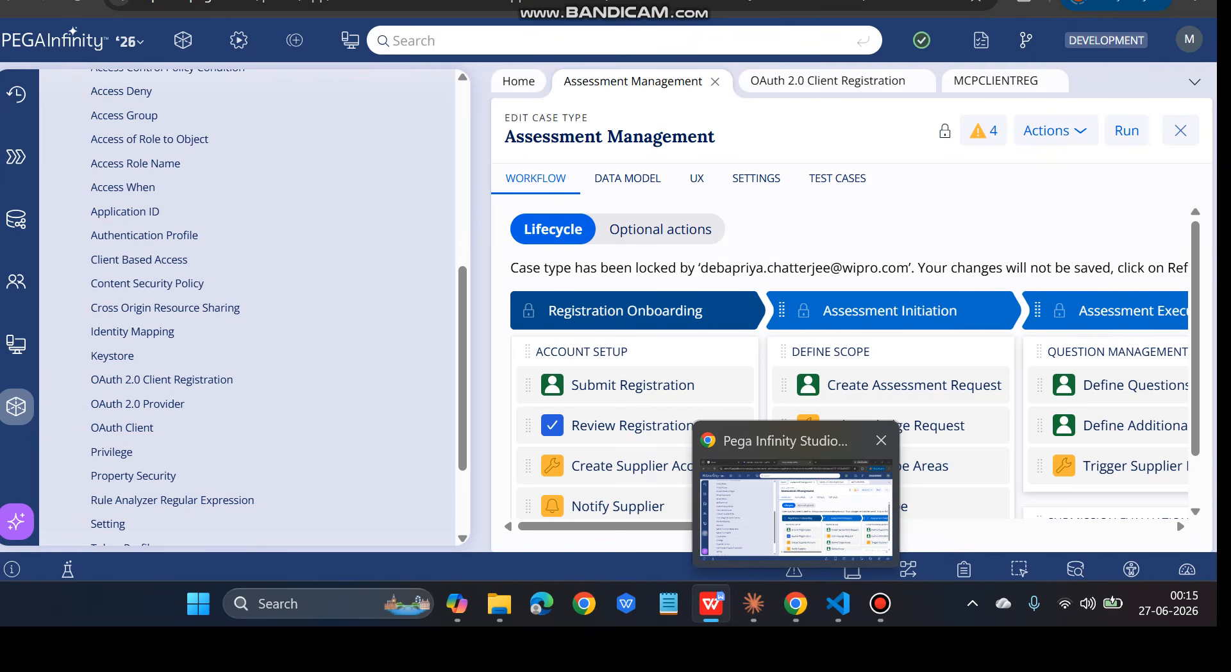
pyautogui.click(796, 507)
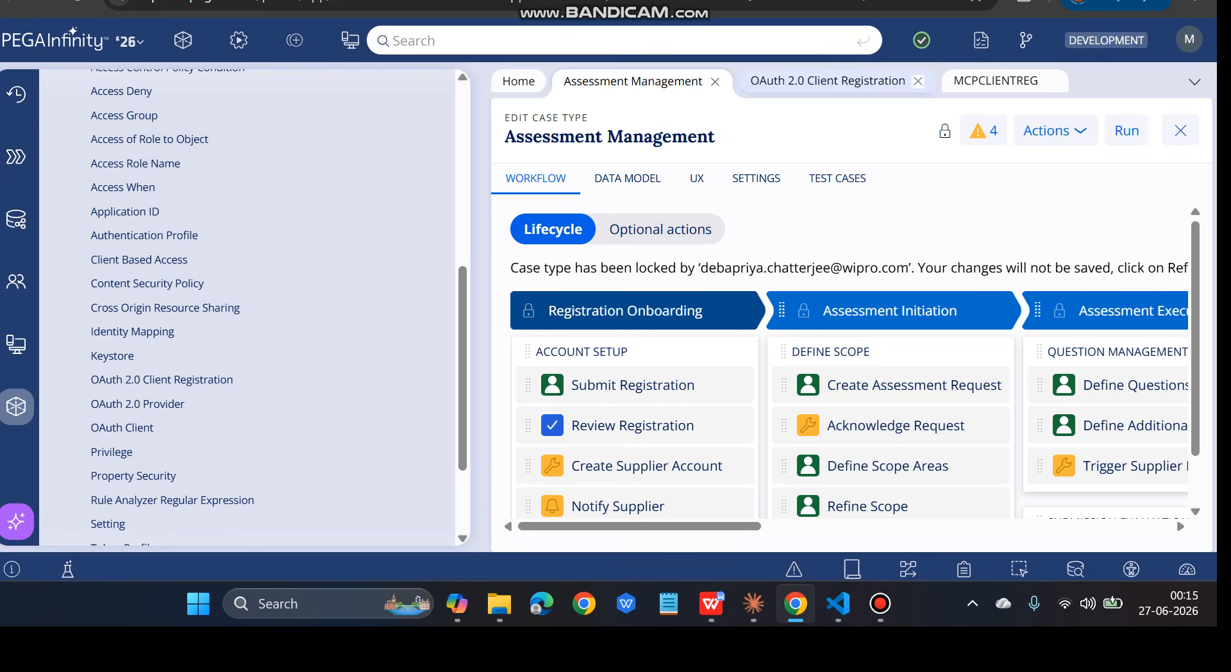
pyautogui.click(827, 82)
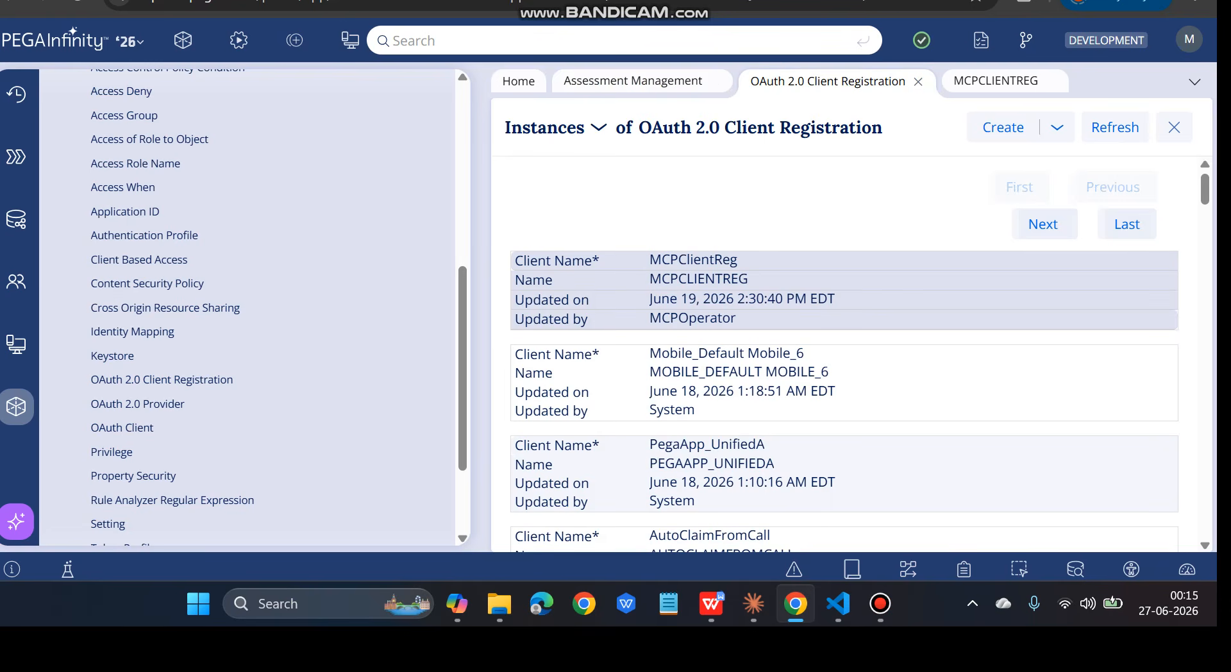
# Review MCPClientReg's client credentials, operator ID and token settings, then return to Assessment Management
pyautogui.click(995, 82)
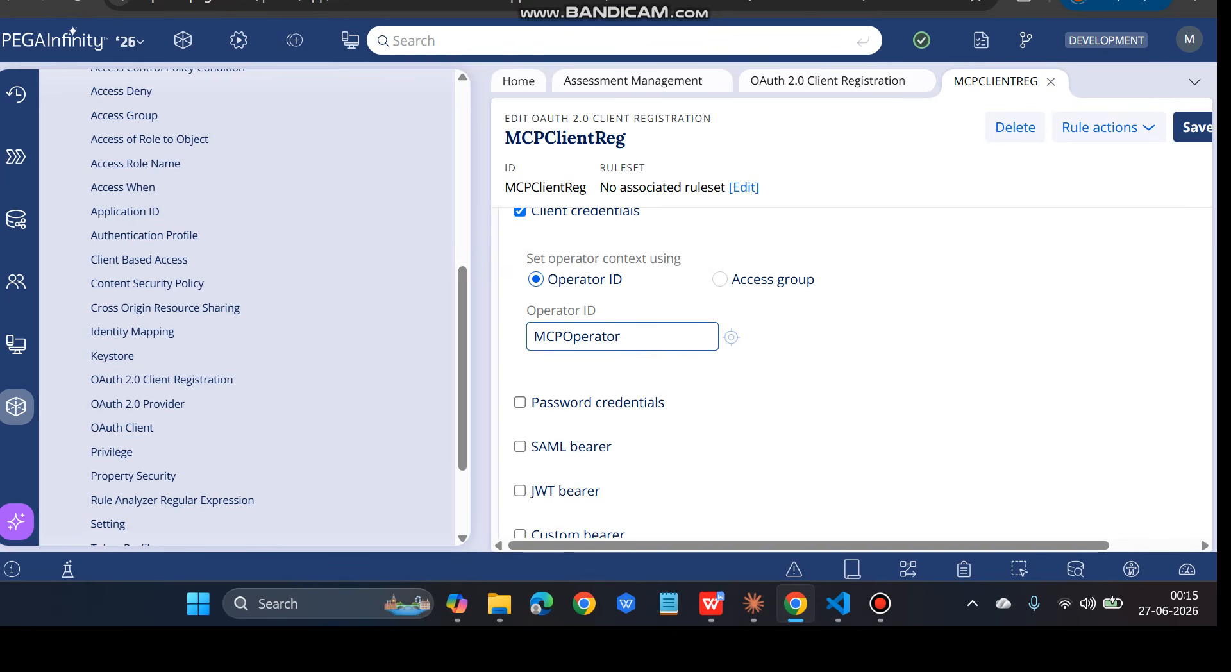
pyautogui.scroll(8, 851, 375)
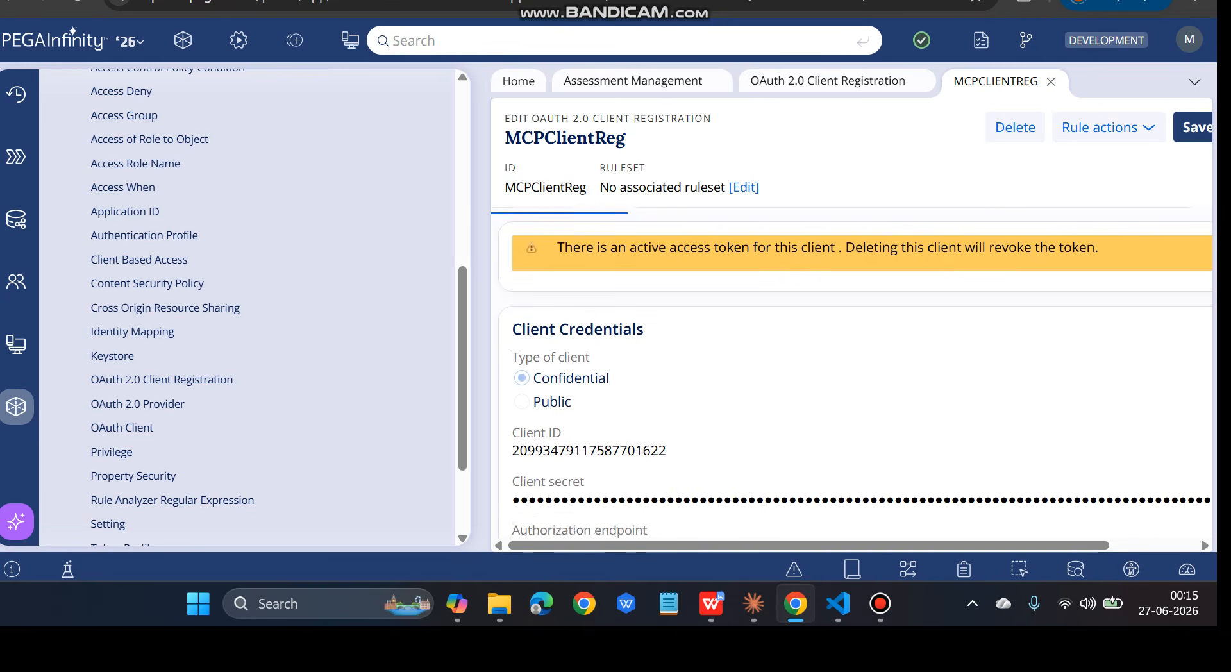
pyautogui.scroll(-6, 851, 384)
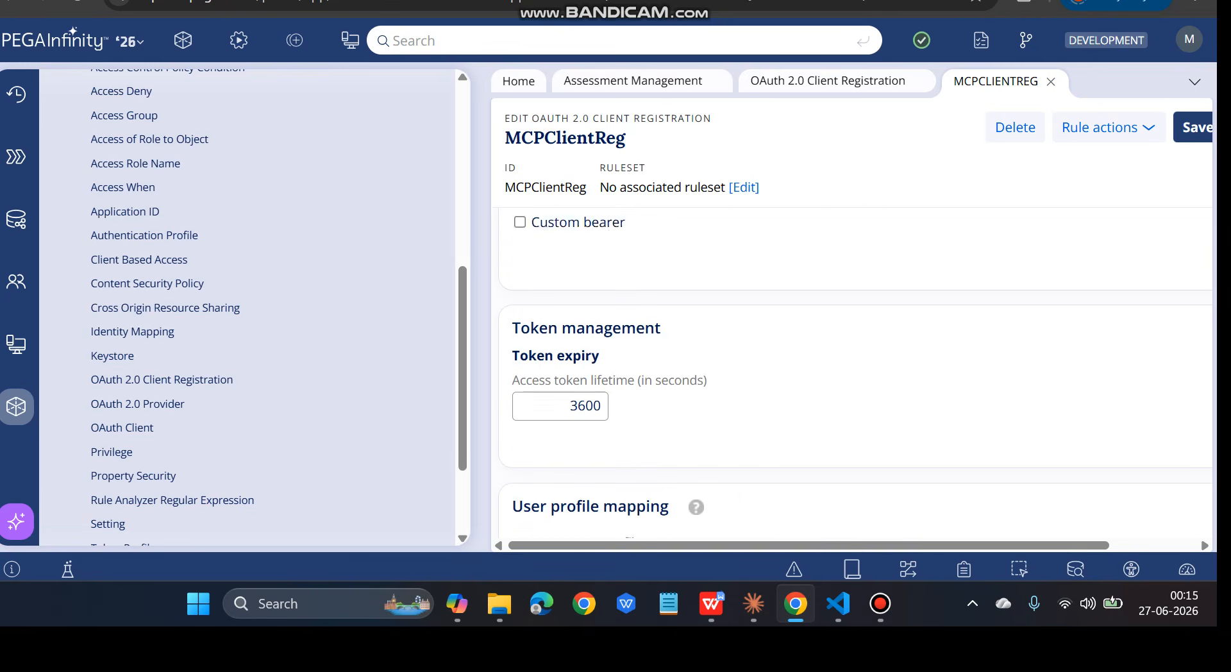
pyautogui.scroll(-1, 856, 378)
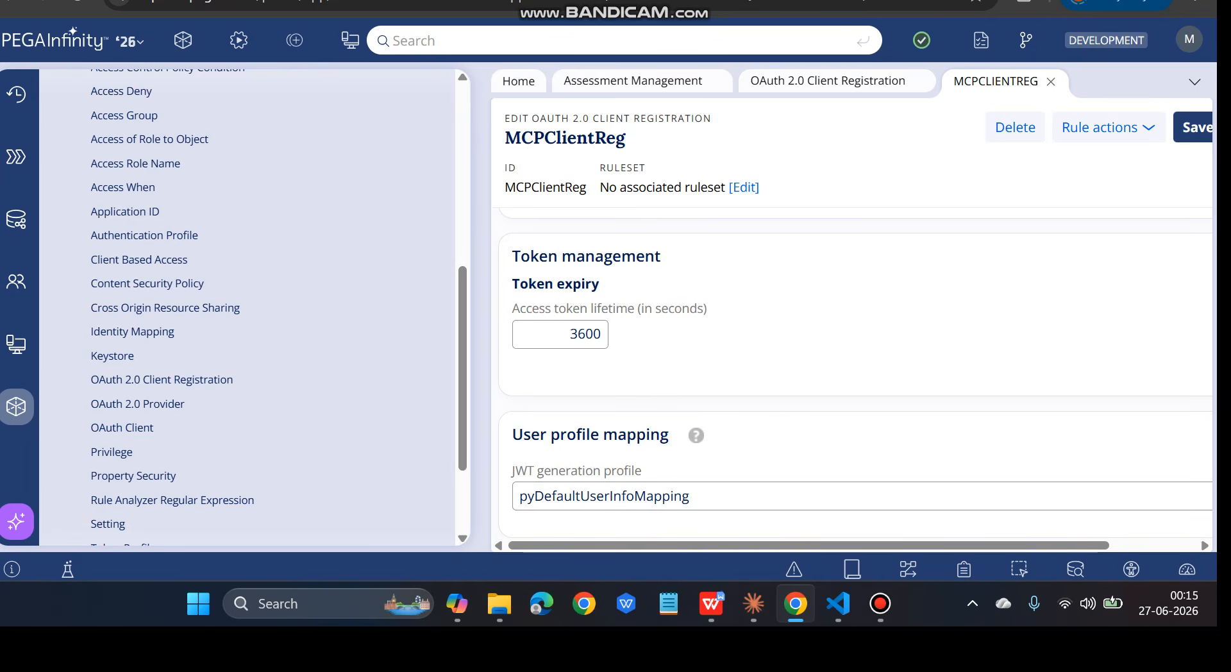
pyautogui.scroll(3, 856, 378)
pyautogui.scroll(2, 853, 378)
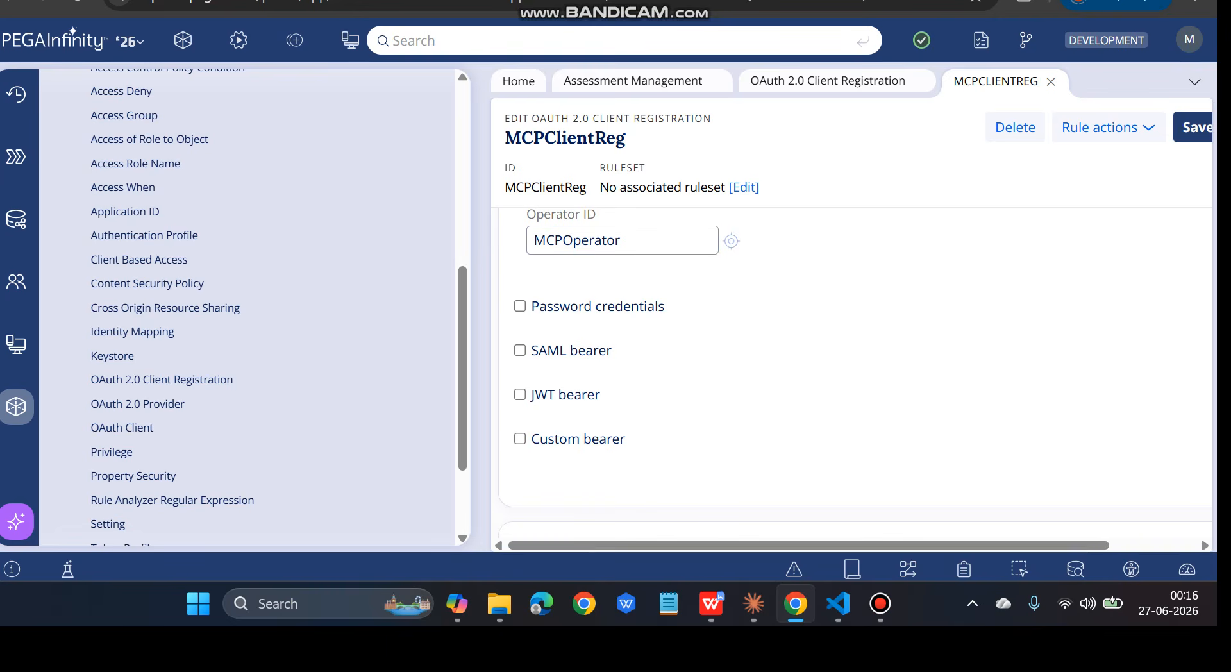
pyautogui.click(632, 80)
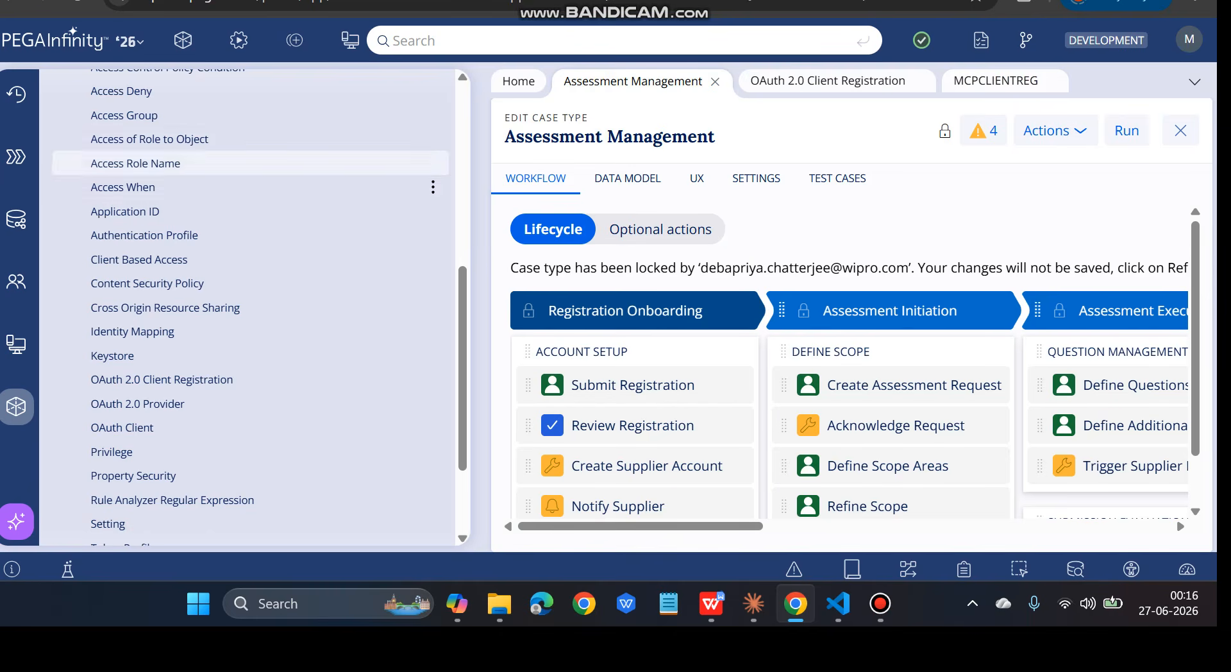
# Show the app's five case types in Pega, then bring back the WPS Writer guide
pyautogui.click(16, 157)
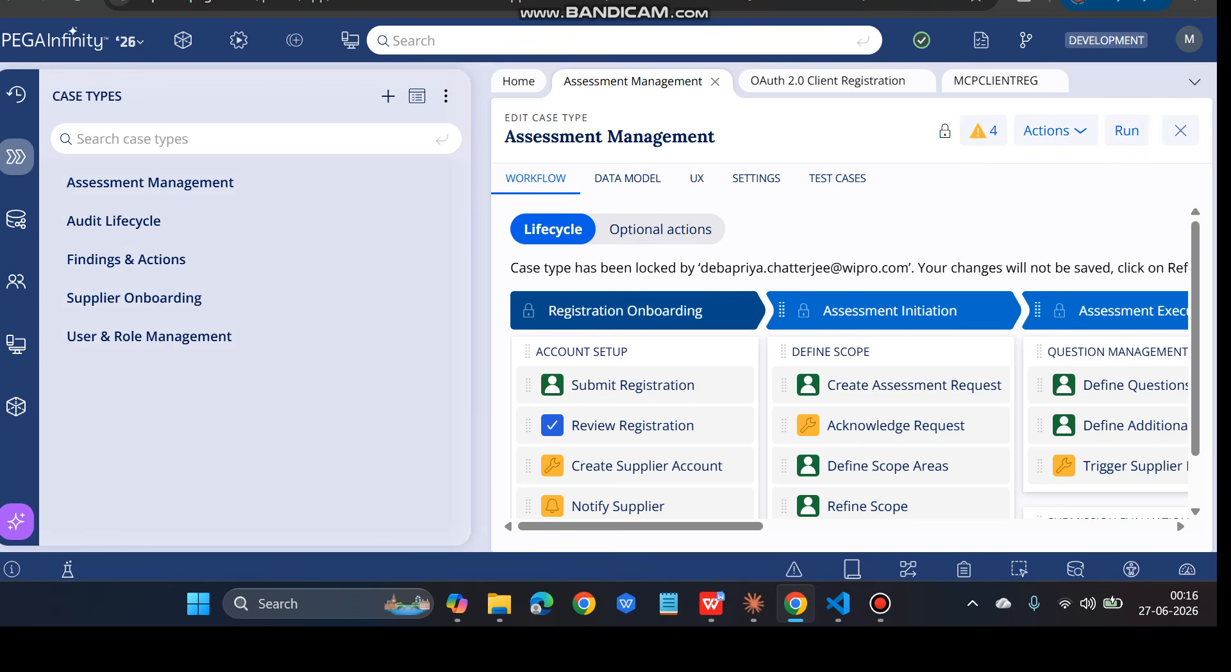
pyautogui.click(711, 603)
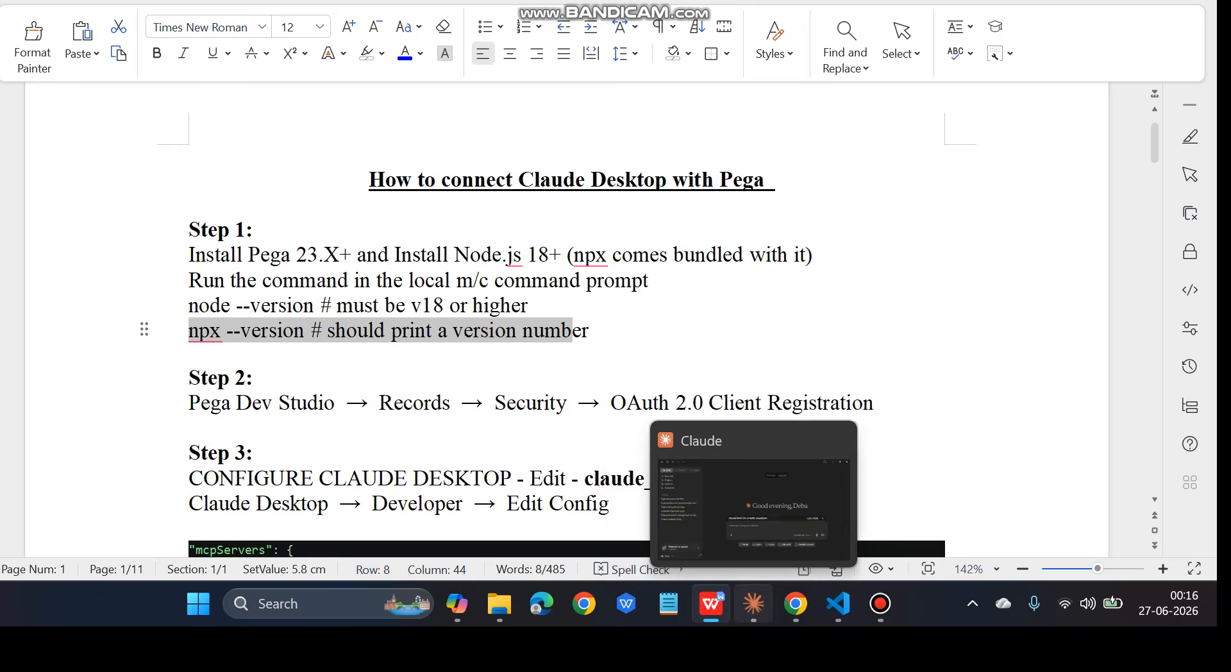
# Look at Claude Desktop's Developer menu, then view claude_desktop_config.json with the pega-dx-mcp server in VS Code
pyautogui.click(753, 604)
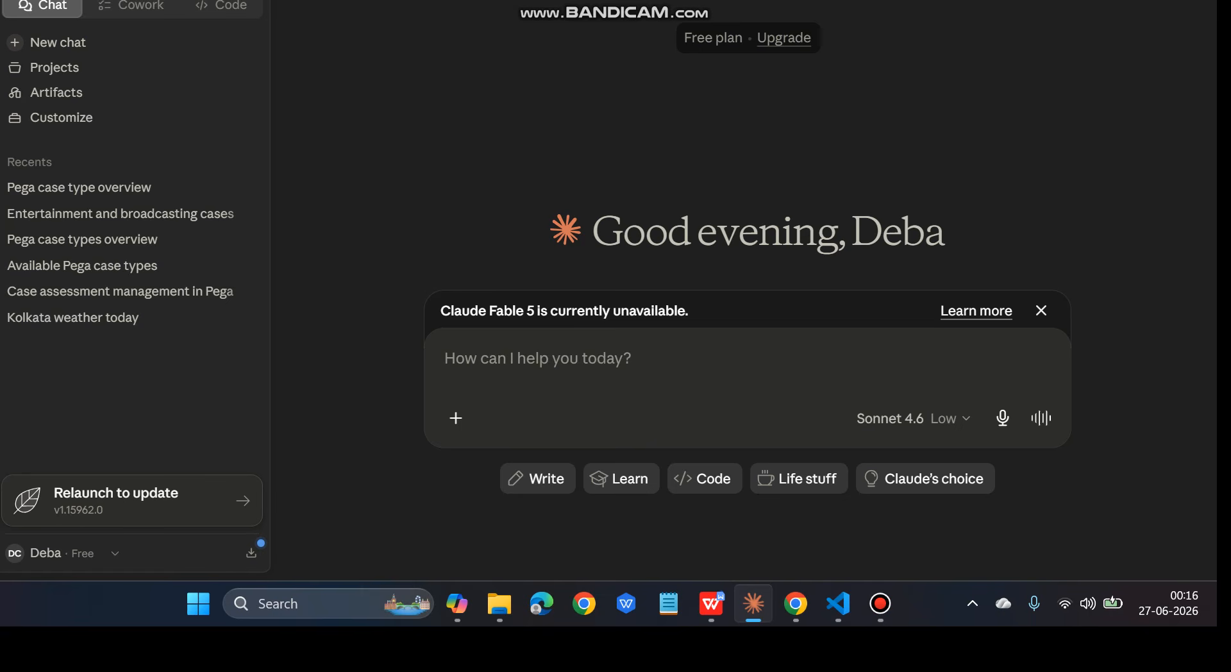
pyautogui.press('alt')
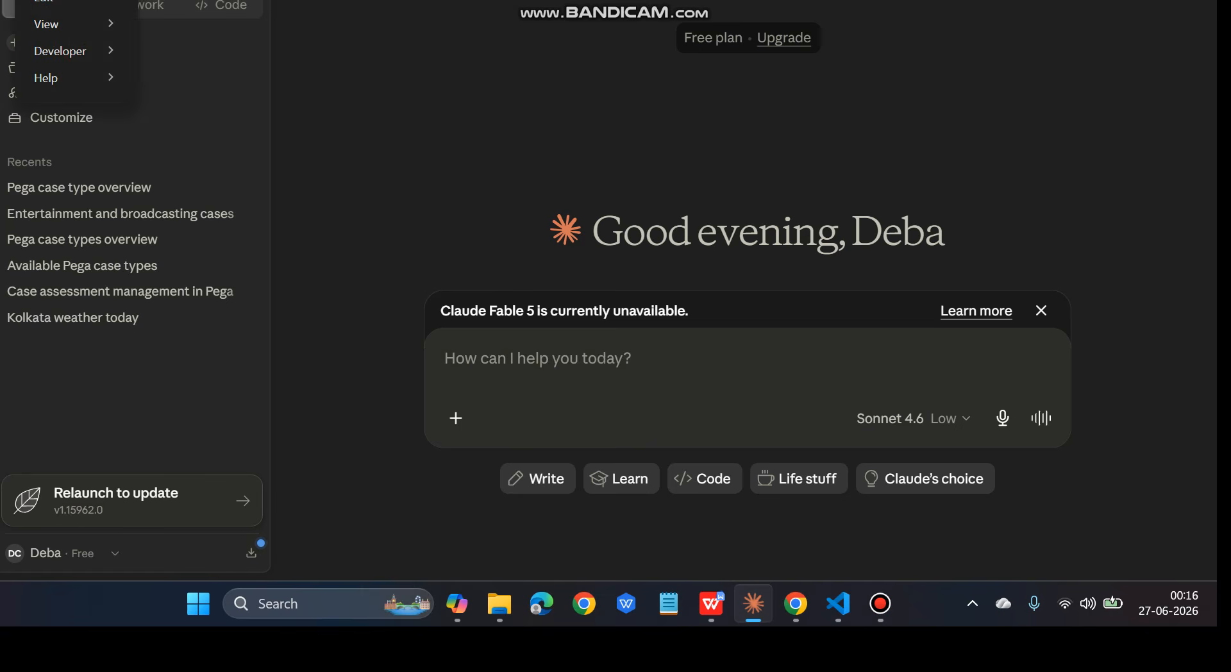
pyautogui.moveTo(76, 50)
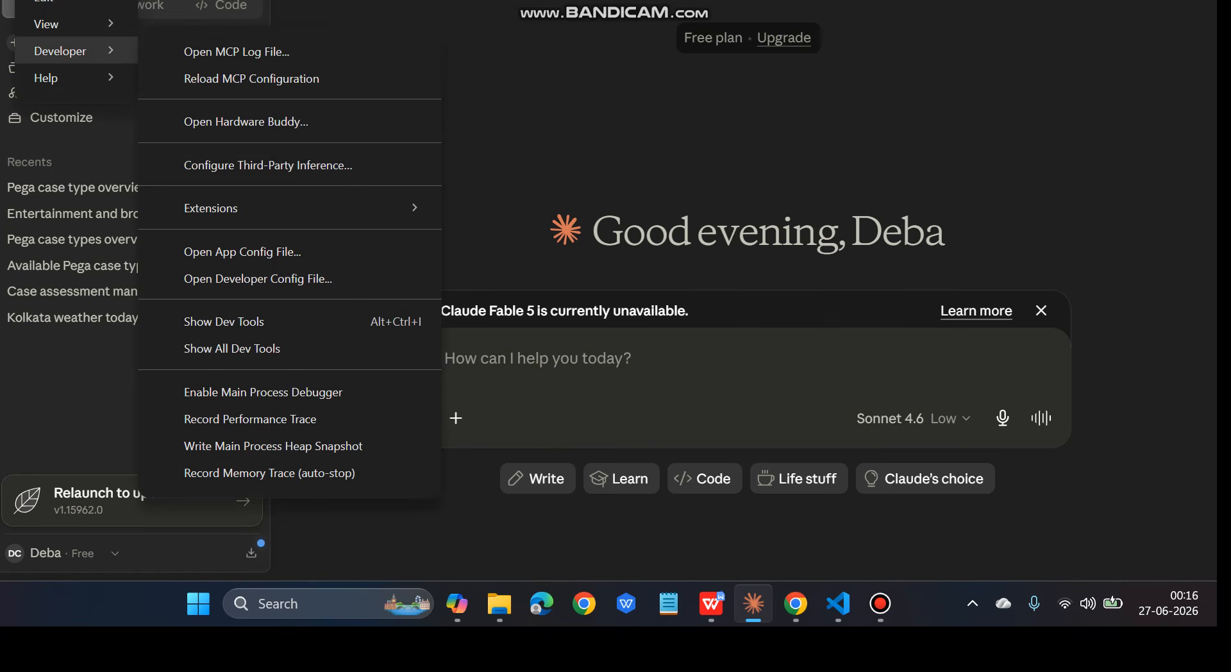
pyautogui.moveTo(76, 78)
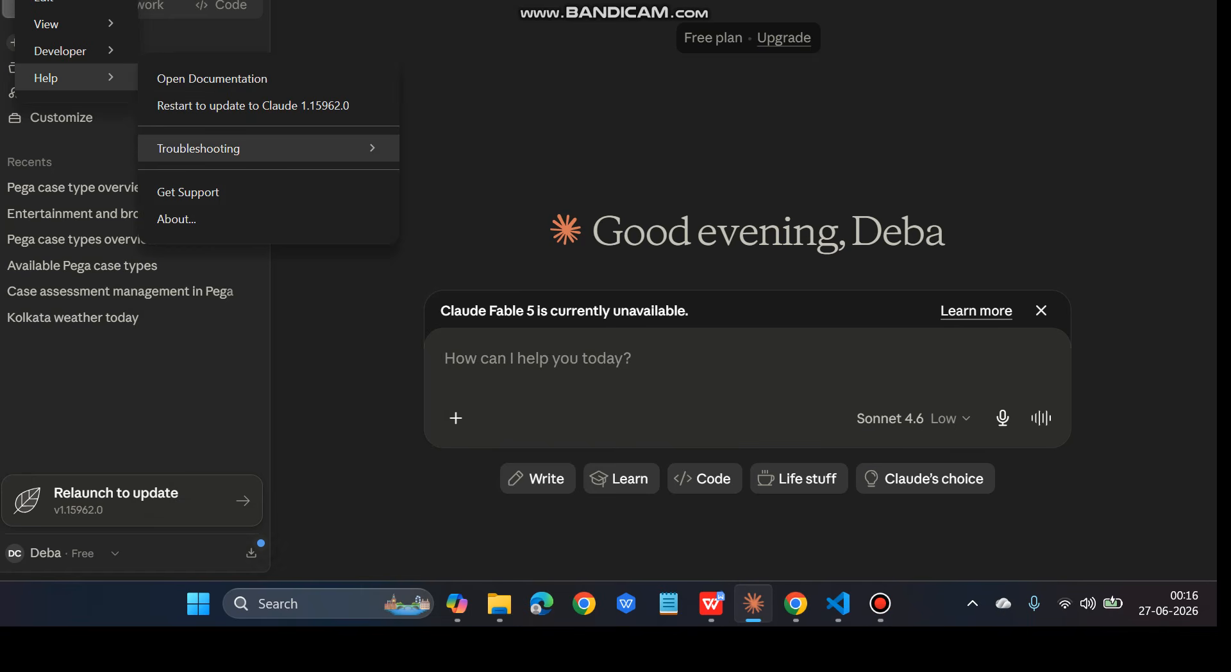
pyautogui.moveTo(199, 148)
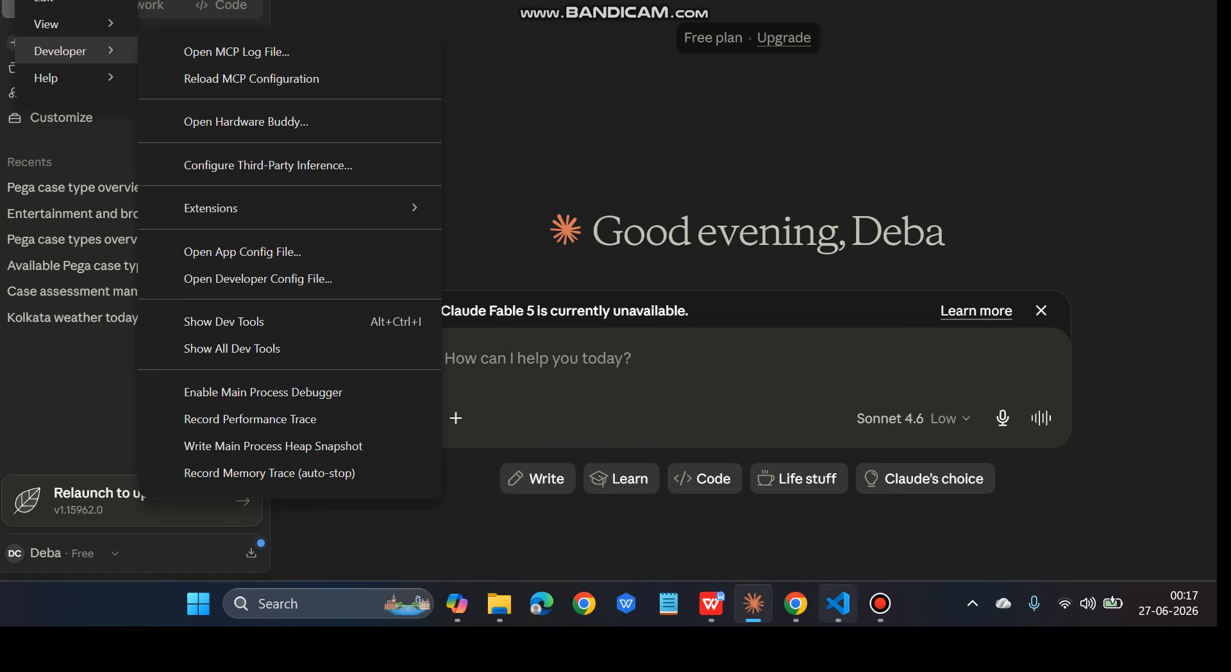
pyautogui.click(838, 603)
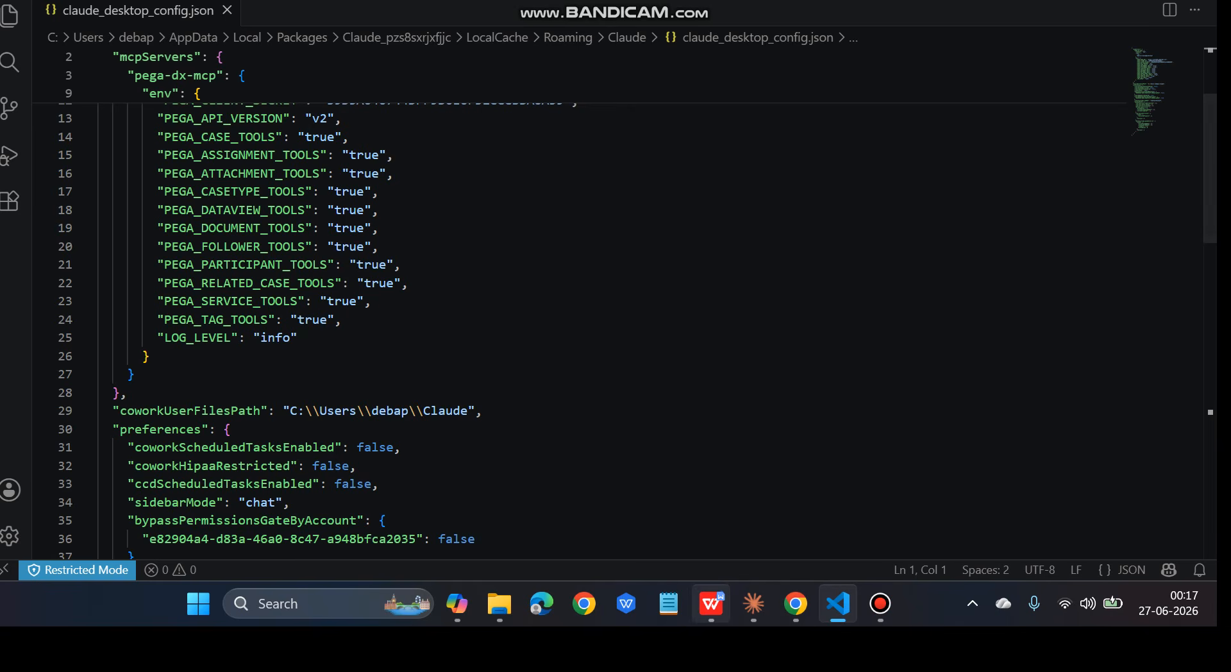
# Check the pega-dx-mcp env (PEGA_API_VERSION v2, LOG_LEVEL info), then return to the setup guide
pyautogui.moveTo(711, 603)
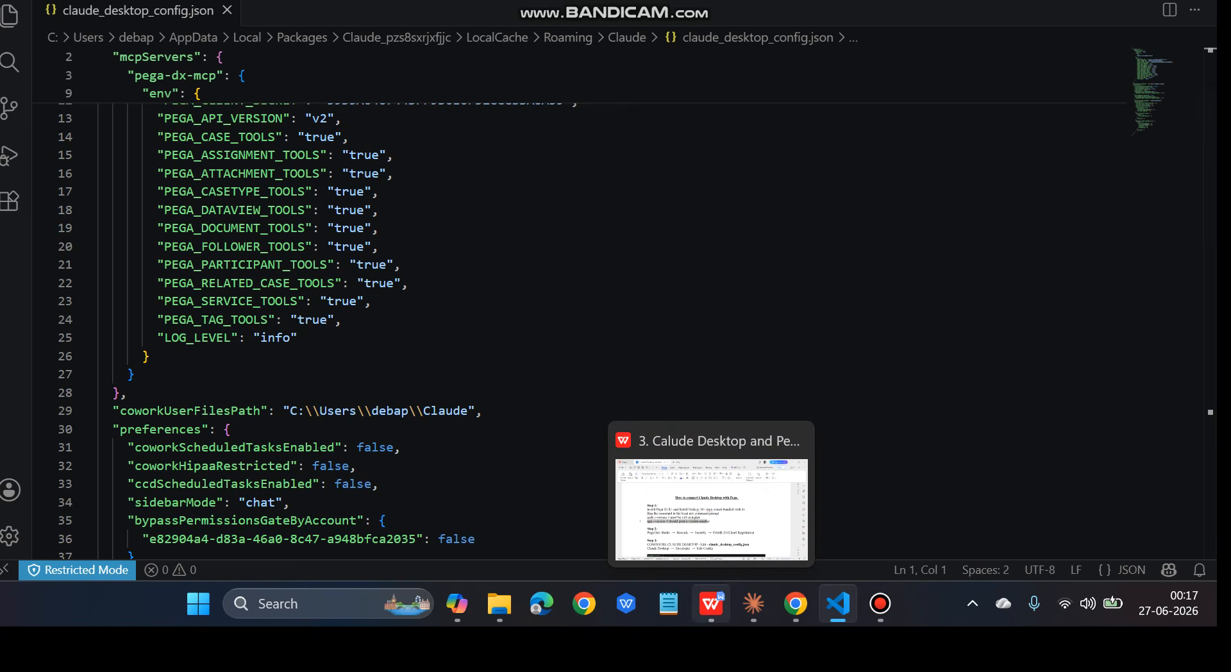
pyautogui.click(711, 603)
# Select the guide's Step 3 mcpServers JSON sample and compare it with claude_desktop_config.json
pyautogui.scroll(-5, 564, 321)
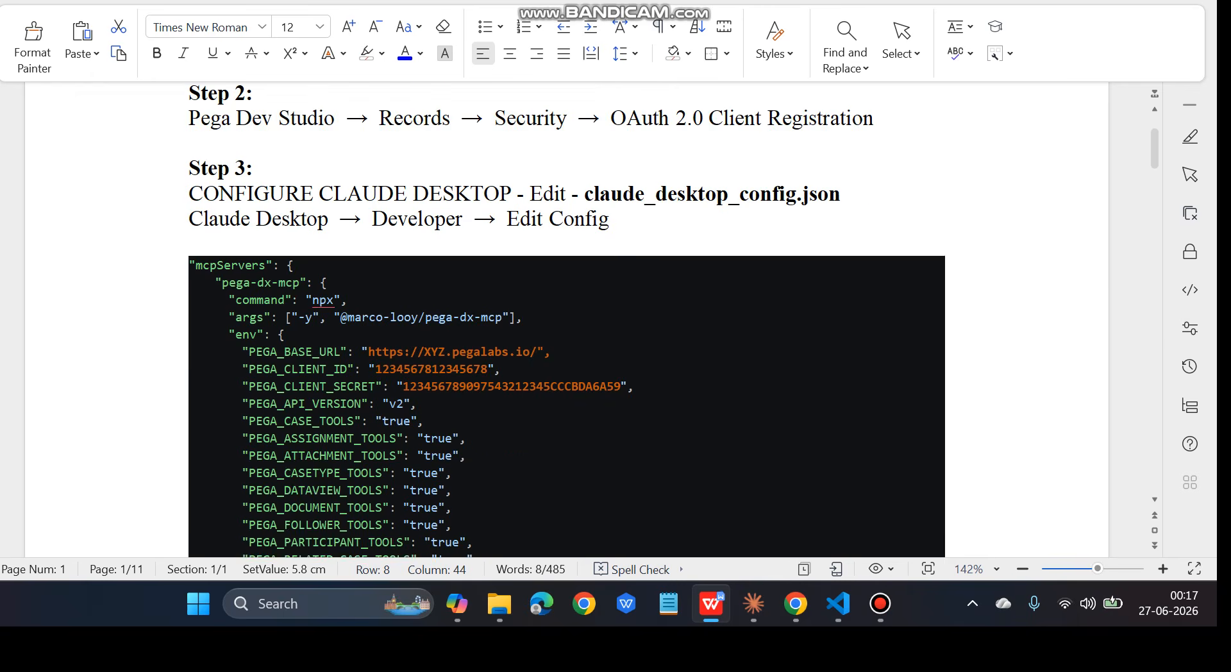
pyautogui.scroll(-2, 564, 321)
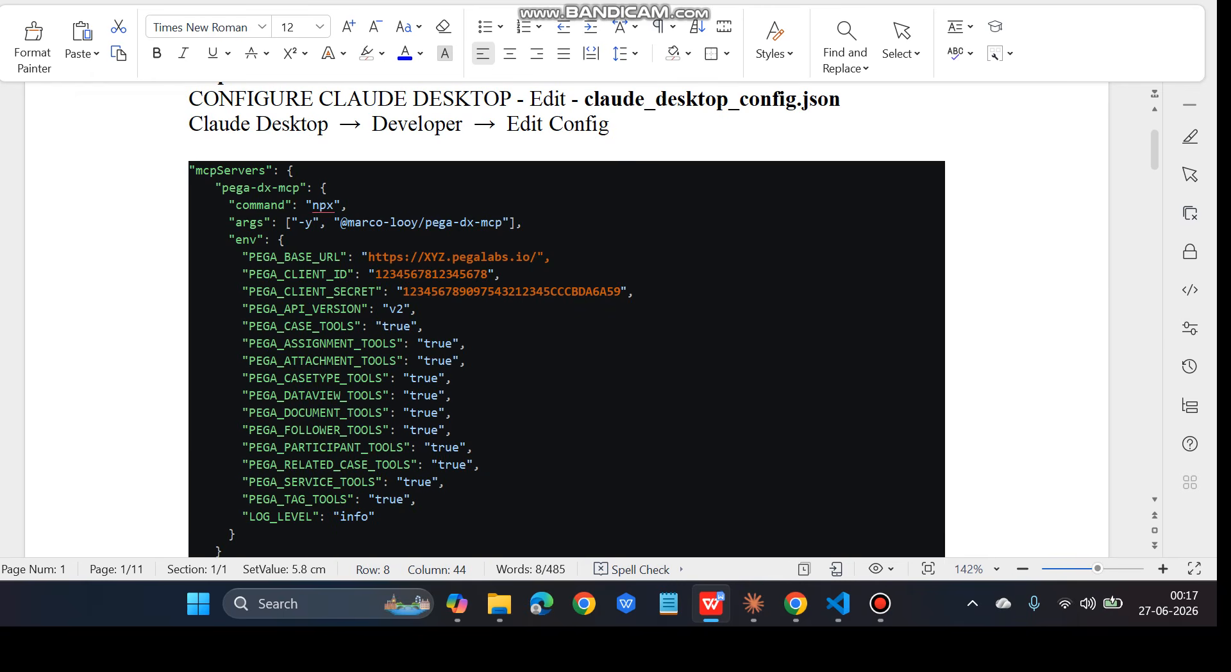
pyautogui.moveTo(189, 171); pyautogui.dragTo(227, 551)
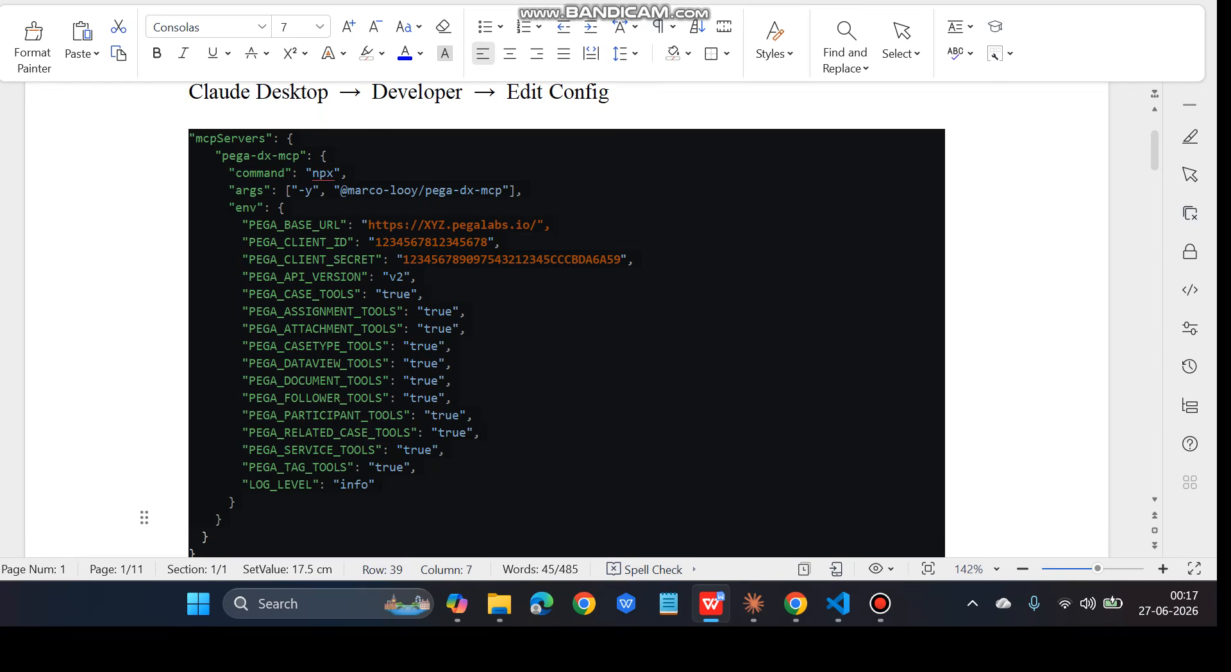
pyautogui.click(838, 603)
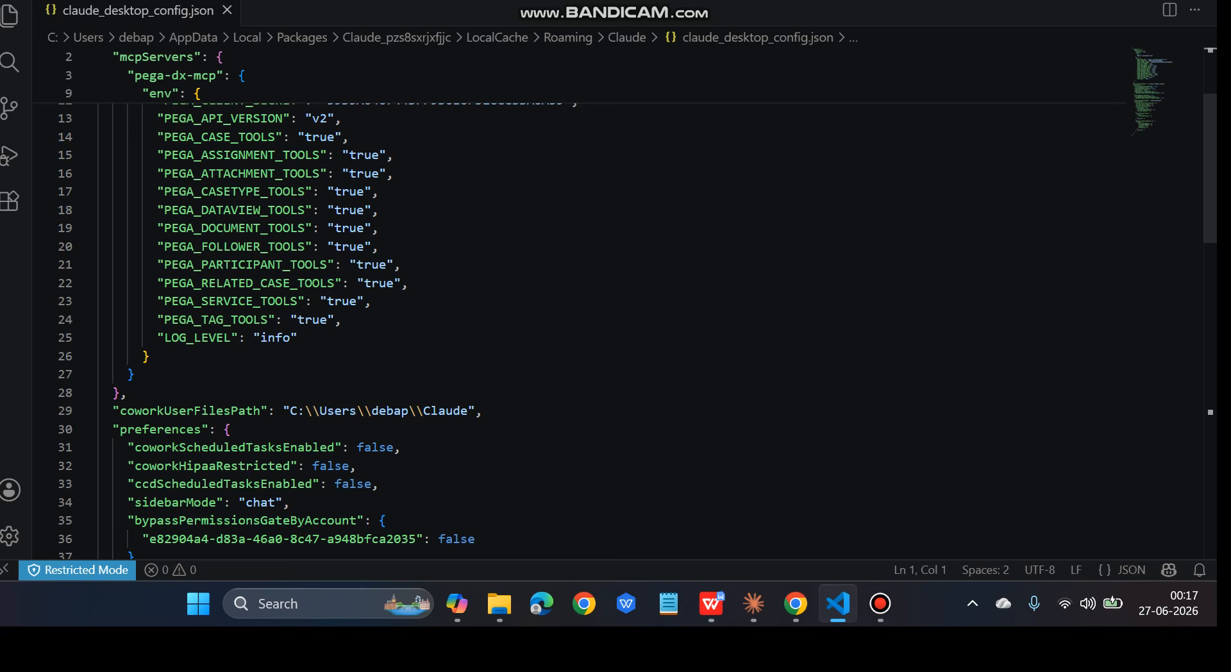
# Verify the PEGA tool flags, including PEGA_FOLLOWER_TOOLS on line 20, are true, then return to the guide
pyautogui.click(239, 247)
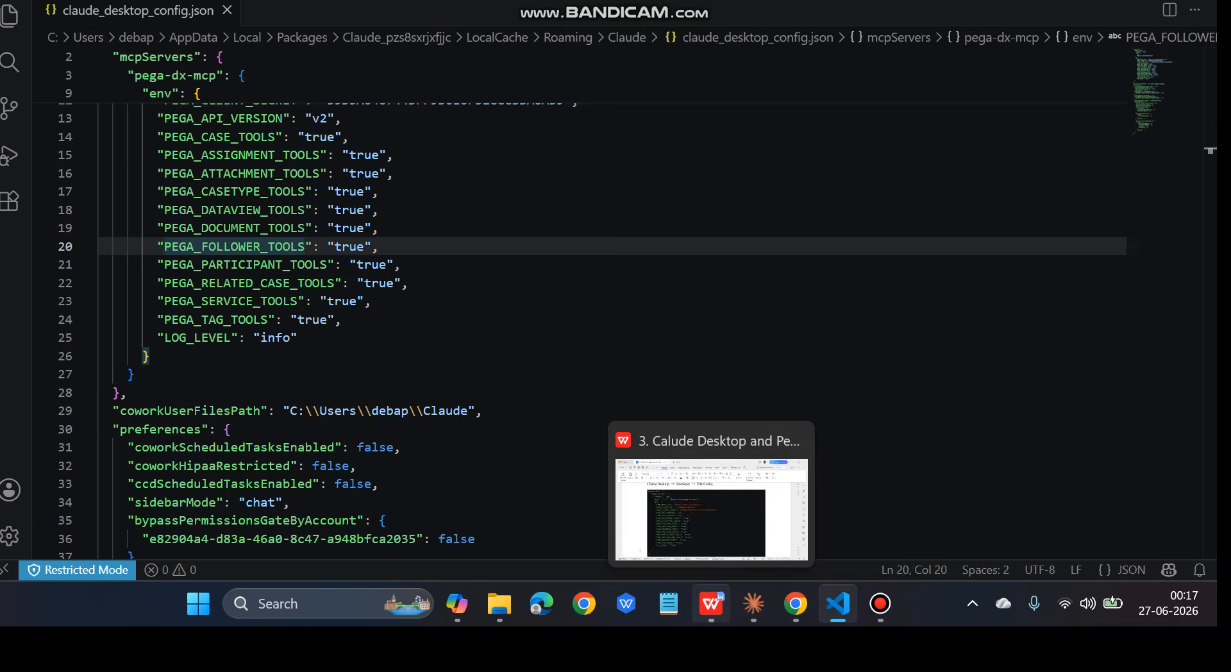
pyautogui.click(711, 604)
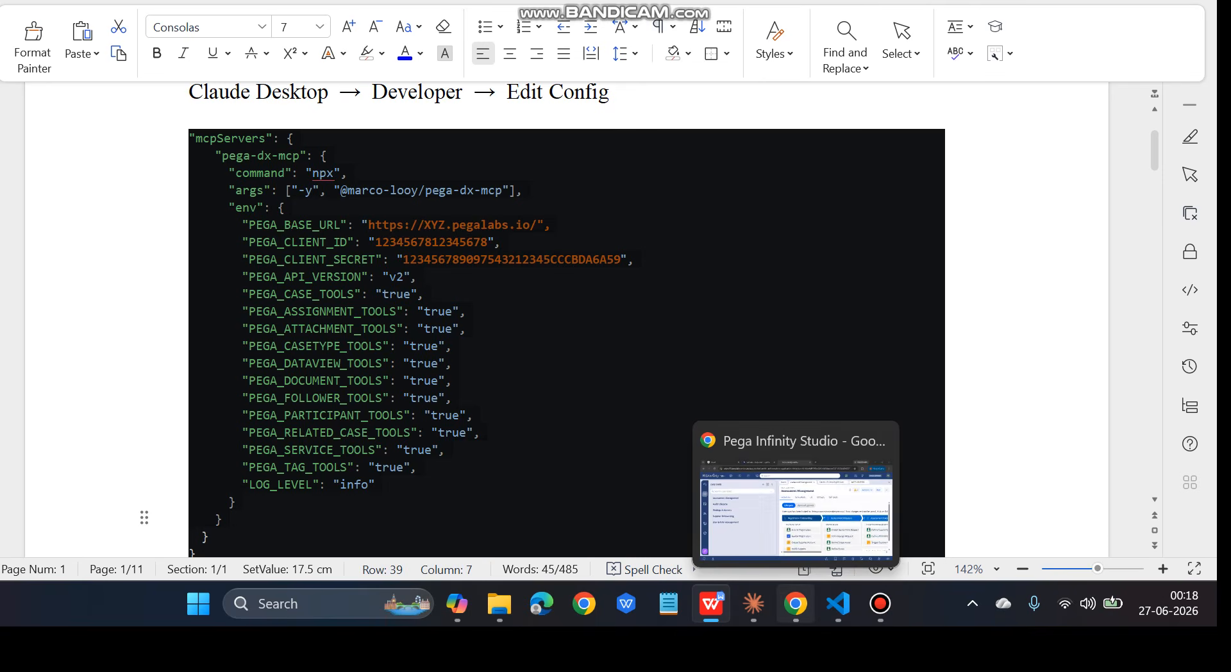
# Recheck the MCPClientReg registration and its MCPOperator operator in Pega, then go back to Claude Desktop
pyautogui.click(795, 603)
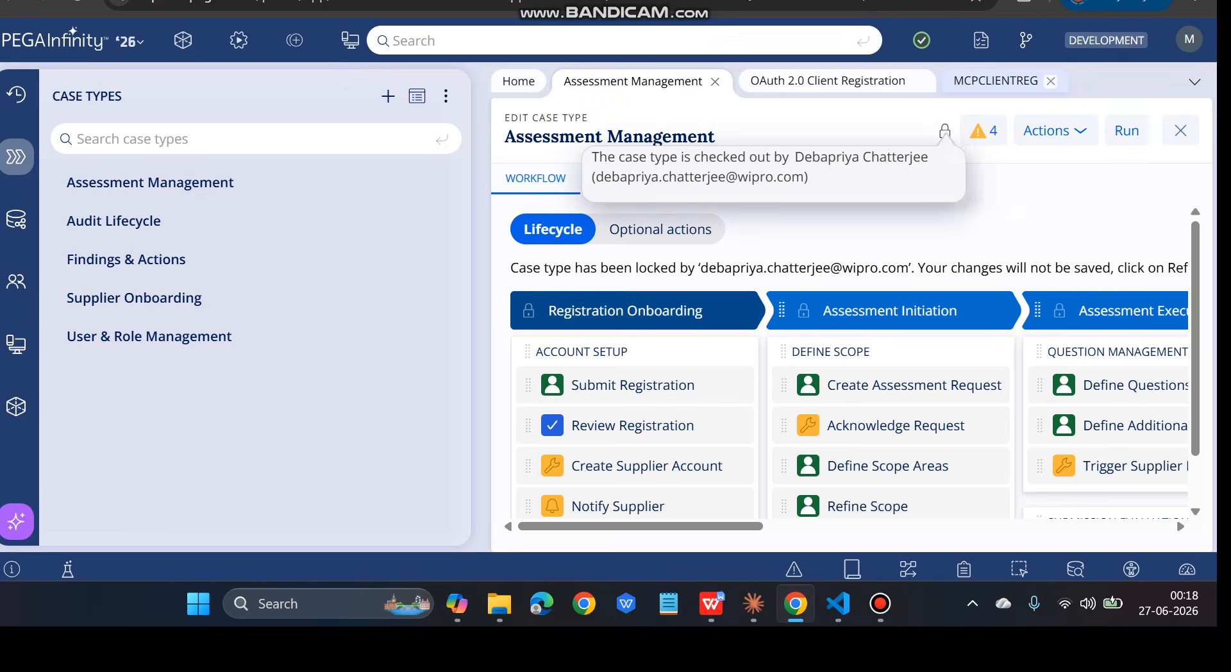
pyautogui.click(995, 81)
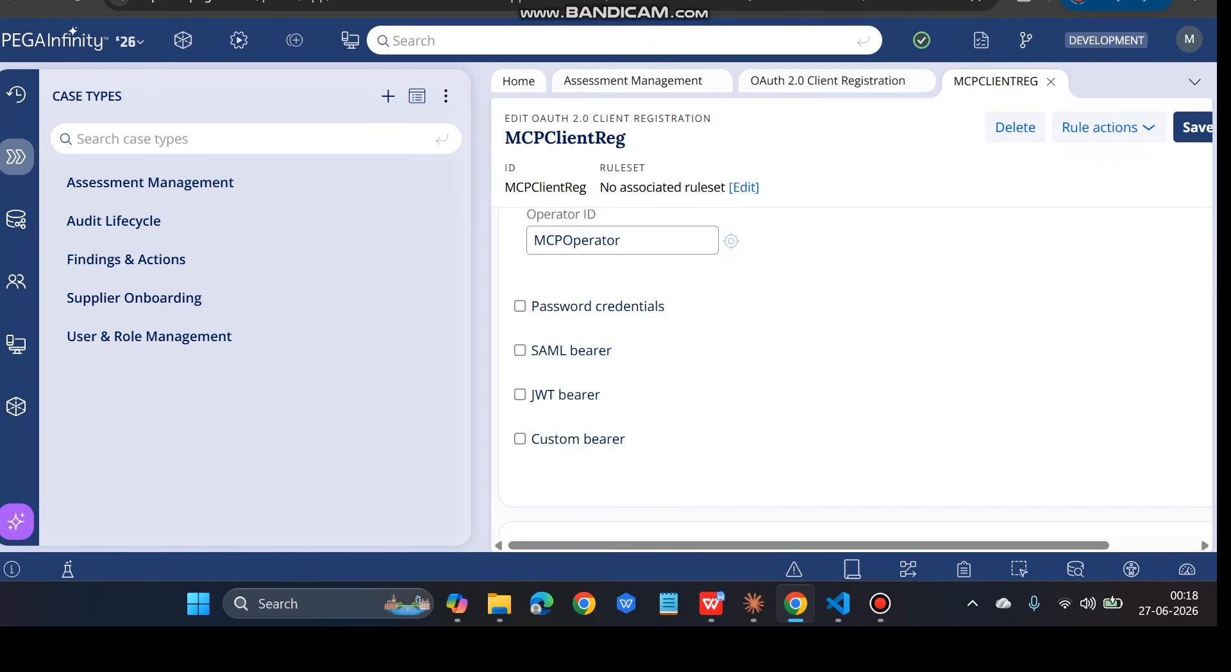
pyautogui.click(754, 603)
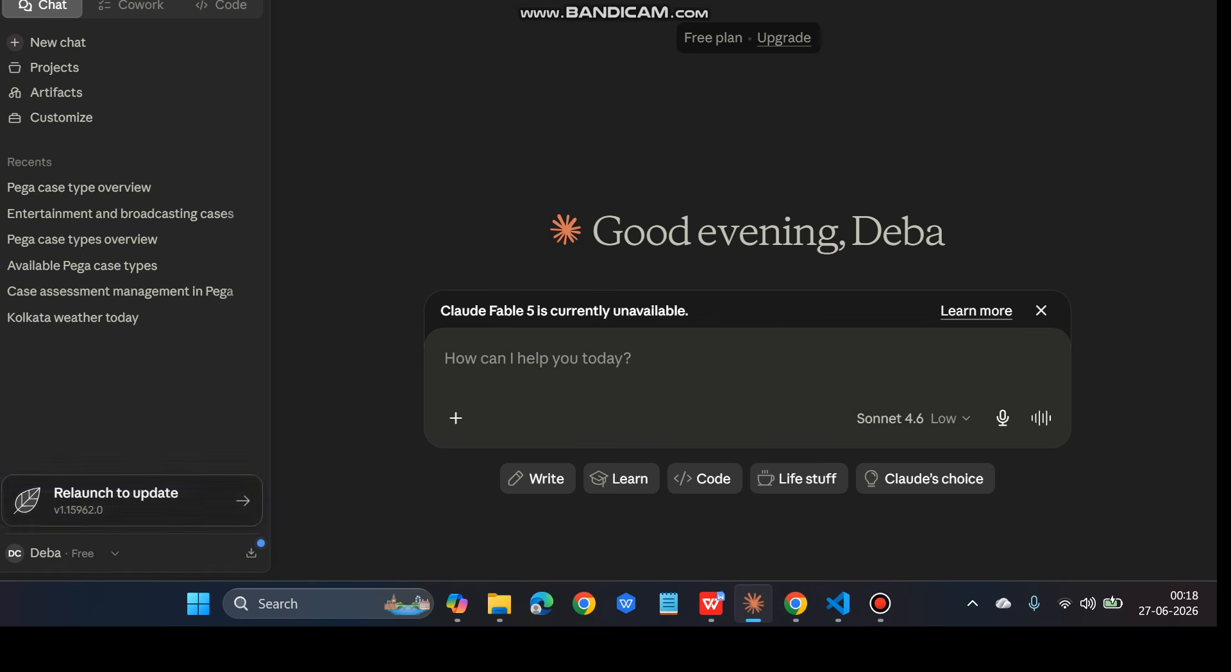
# Enter the prompt 'list the case types' in the new chat's message box
pyautogui.click(64, 552)
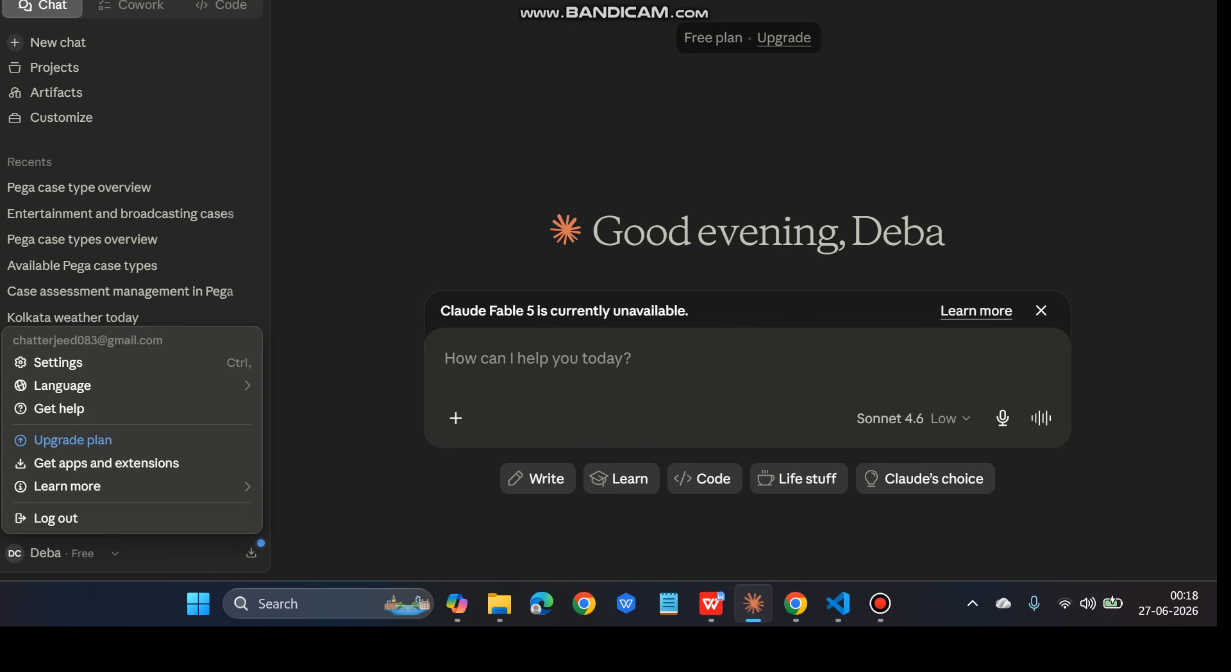
pyautogui.moveTo(129, 486)
pyautogui.press('Escape')
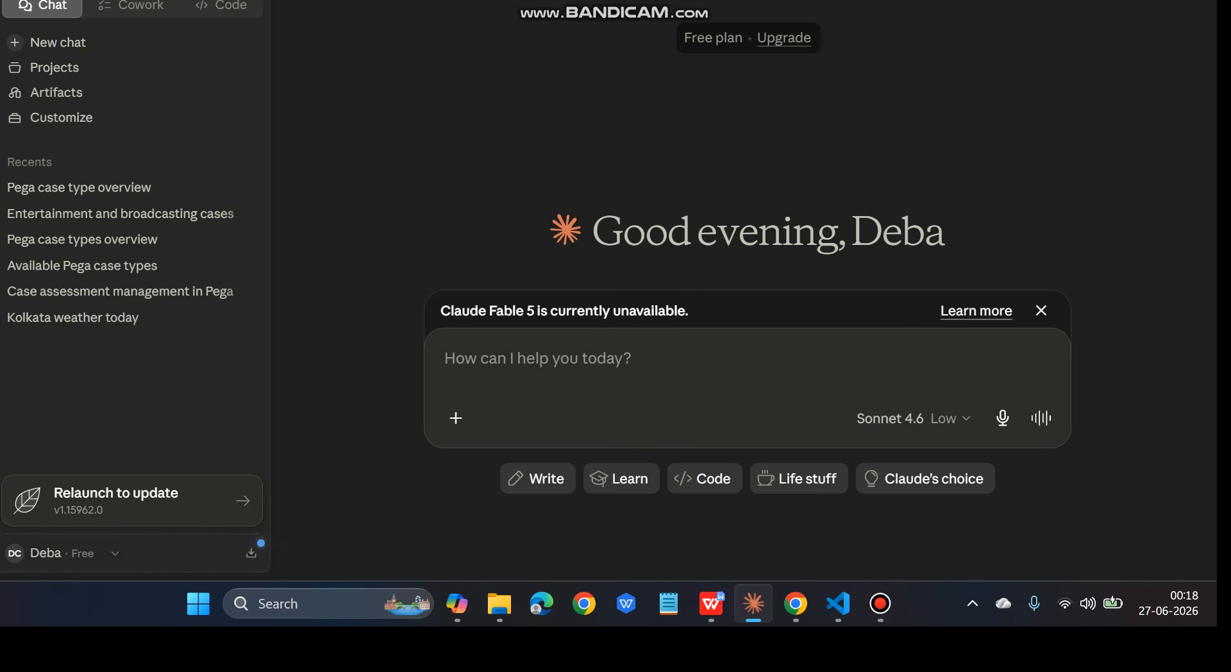
pyautogui.write('list')
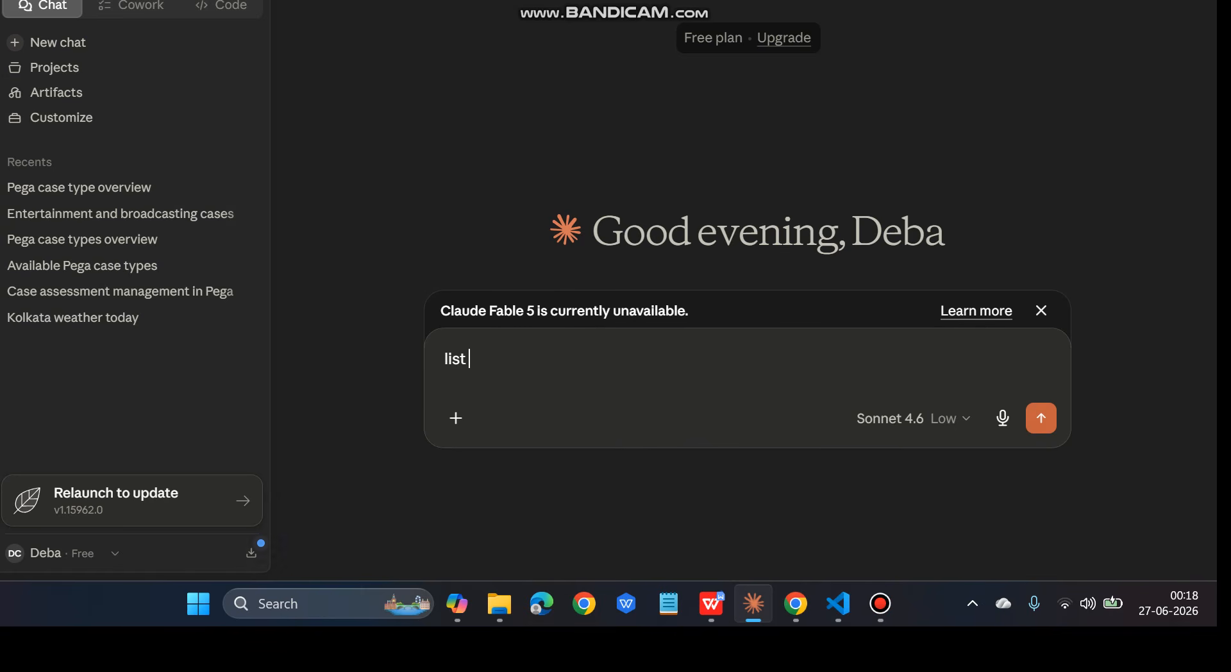
pyautogui.write(' the case types')
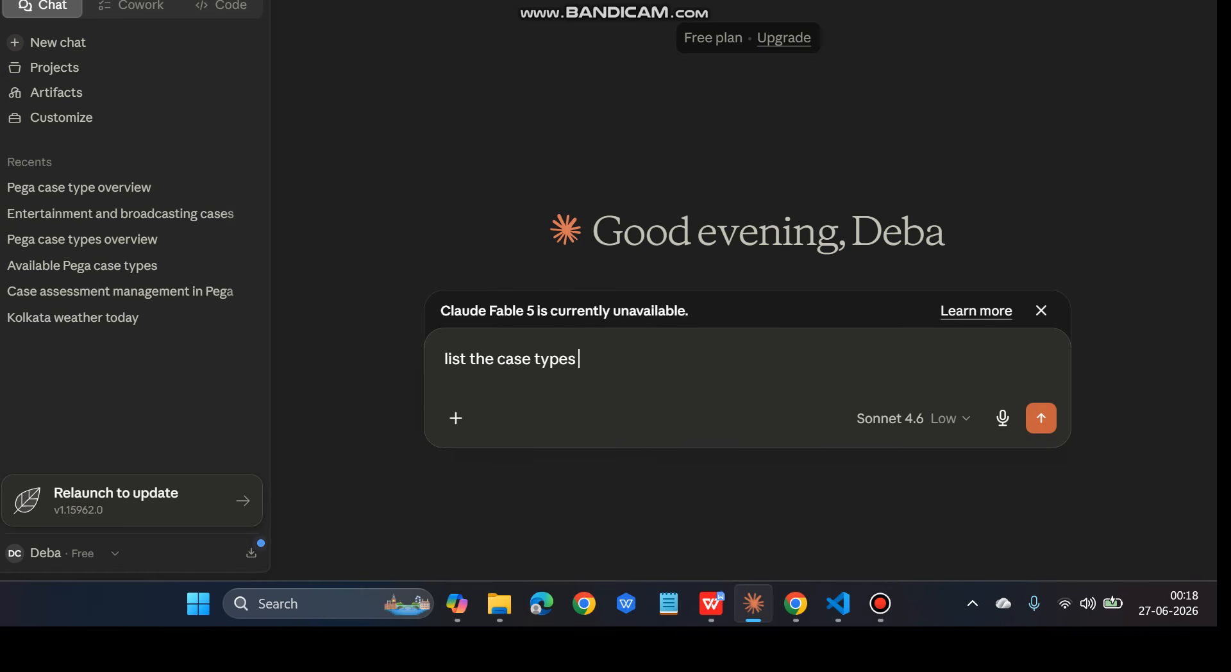
# Send the prompt and compare Claude's five-case-type table against Pega Infinity Studio's list
pyautogui.press('Return')
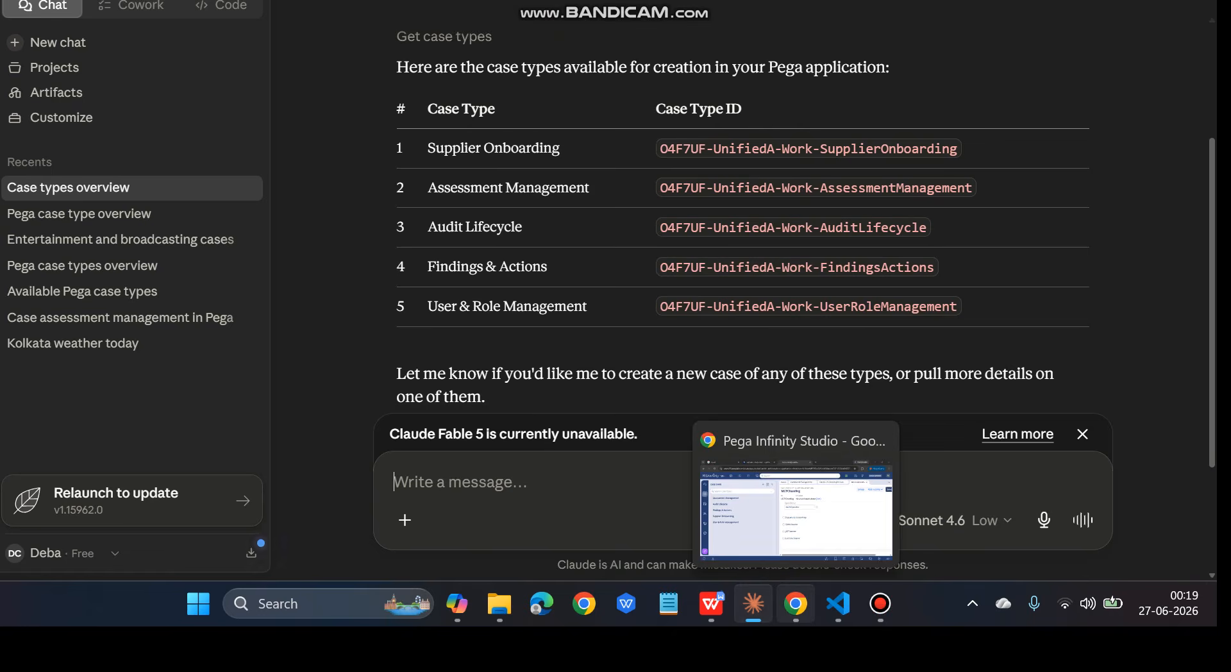
pyautogui.click(796, 603)
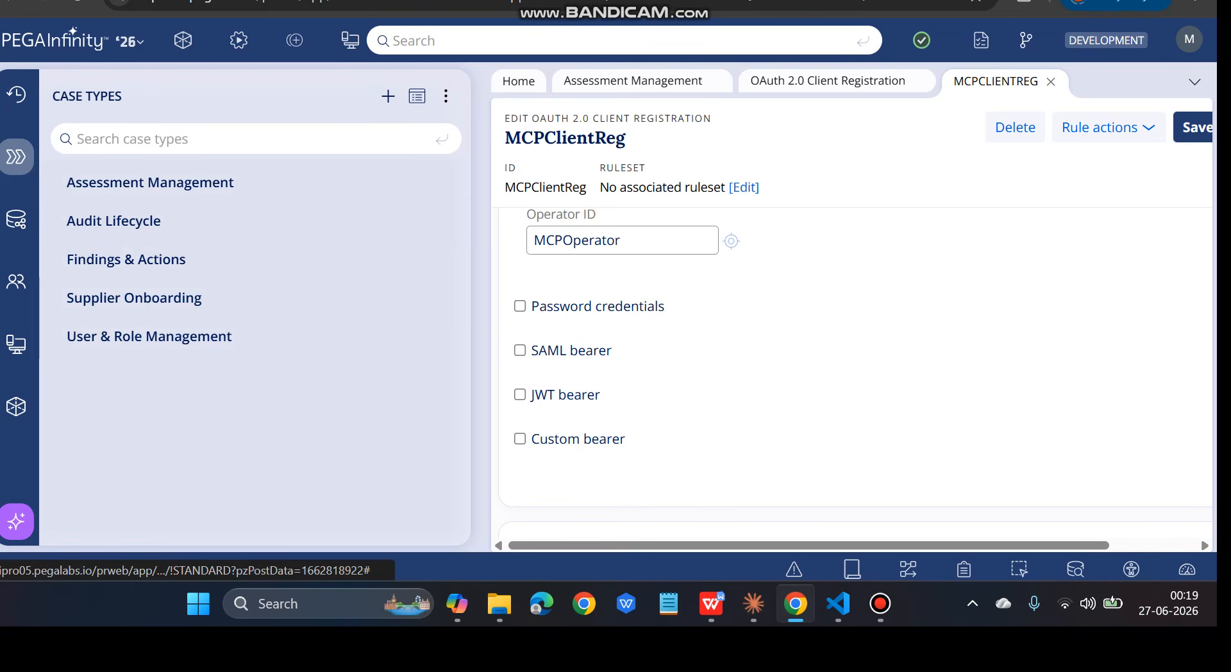
pyautogui.hotkey('alt', 'Tab')
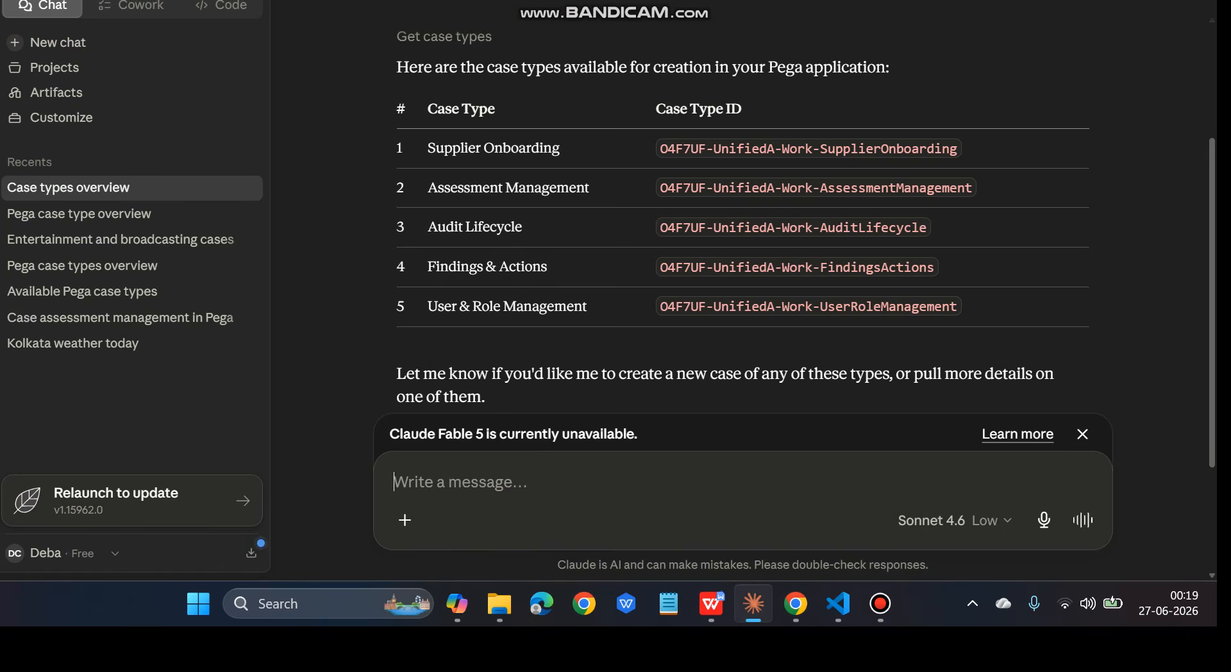